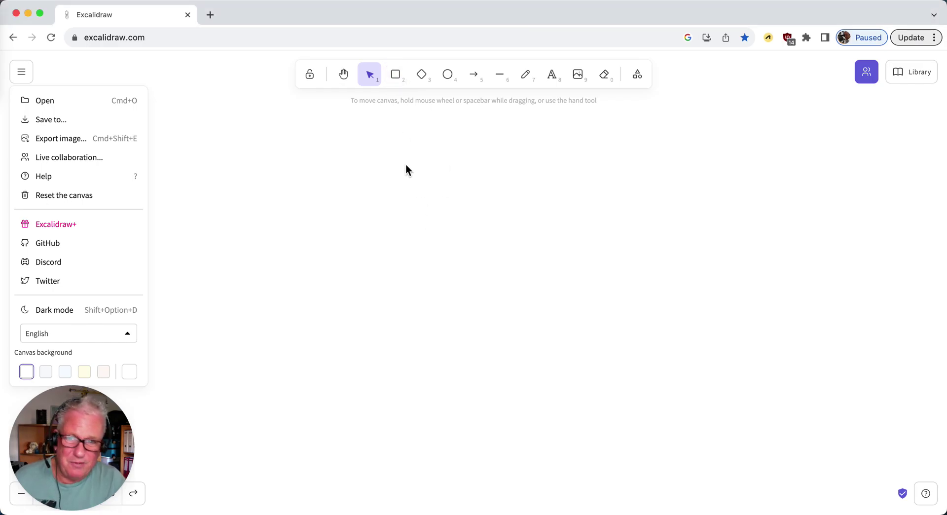
# Draw four tall rounded rectangles side by side, deleting an accidentally pasted link.
pyautogui.click(398, 83)
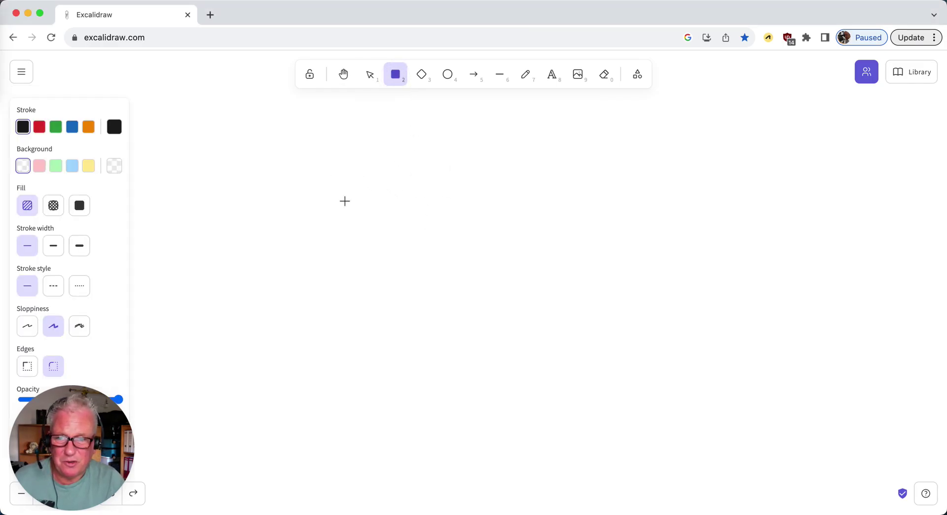
pyautogui.moveTo(344, 199); pyautogui.dragTo(427, 343)
pyautogui.press('super+v')
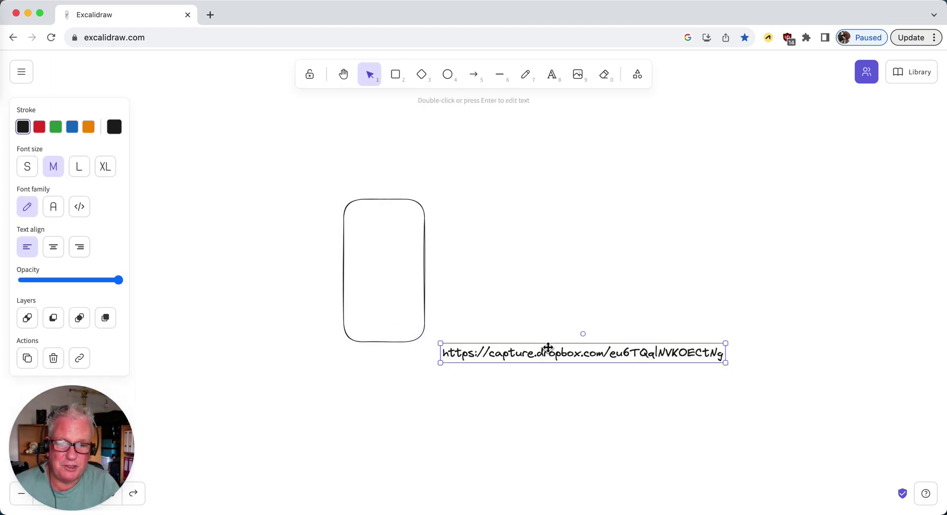
pyautogui.press('Delete')
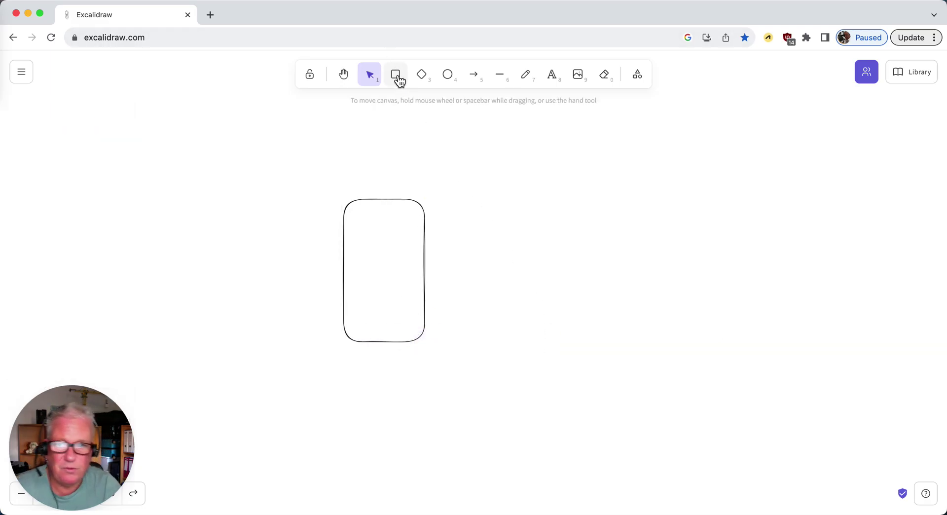
pyautogui.click(395, 74)
pyautogui.moveTo(433, 200); pyautogui.dragTo(510, 342)
pyautogui.click(405, 83)
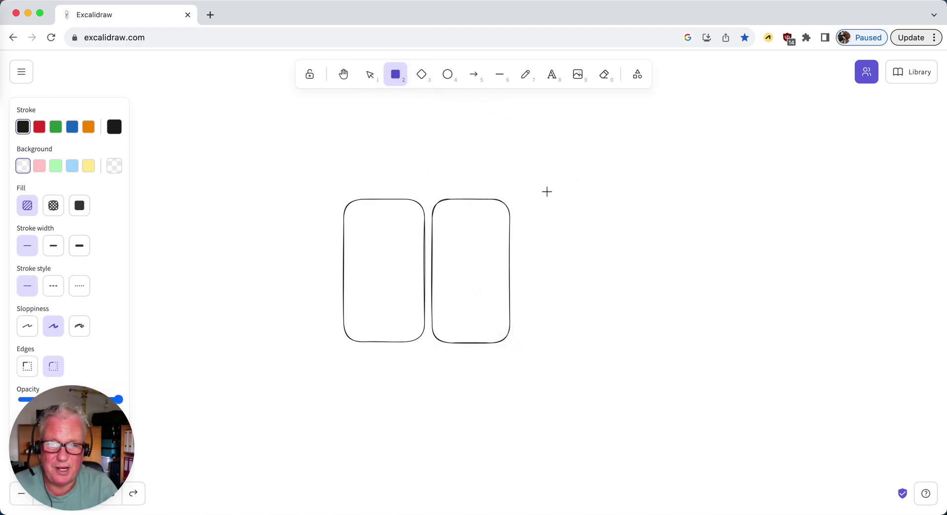
pyautogui.moveTo(522, 200); pyautogui.dragTo(598, 342)
pyautogui.click(398, 75)
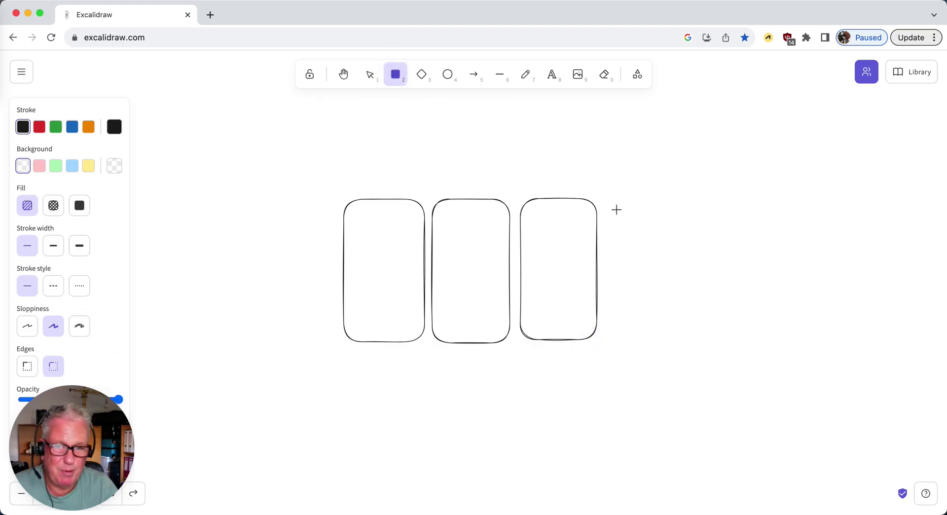
pyautogui.moveTo(607, 198); pyautogui.dragTo(686, 343)
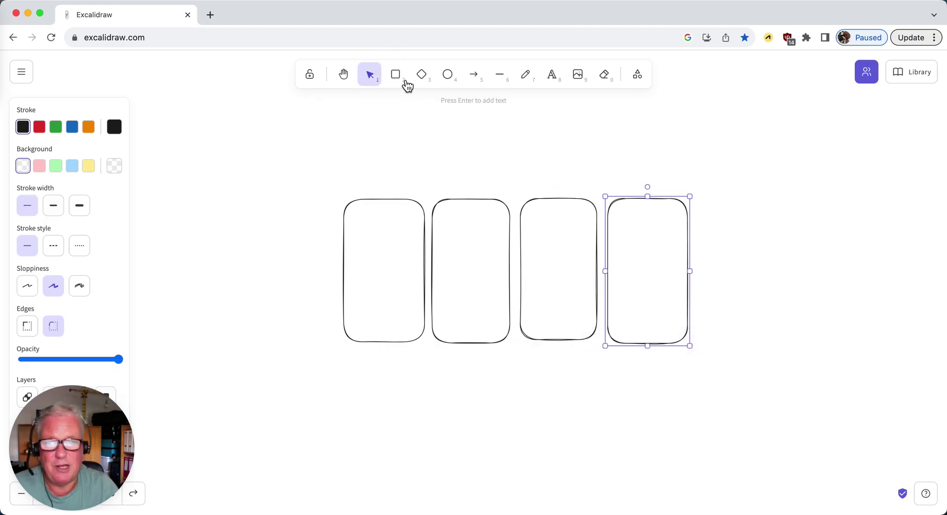
# Draw a long bar beneath the four boxes and a small square inside the first box.
pyautogui.click(396, 75)
pyautogui.moveTo(349, 350); pyautogui.dragTo(694, 394)
pyautogui.click(395, 74)
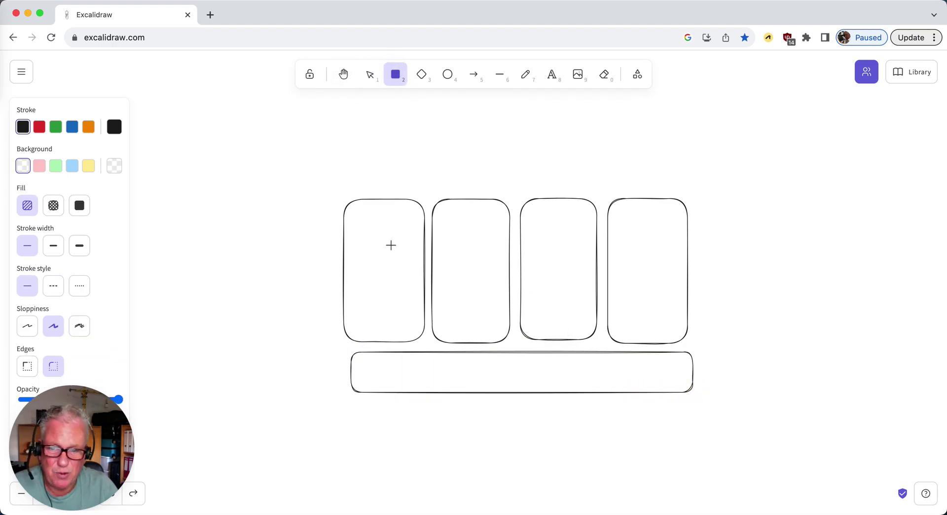
pyautogui.moveTo(389, 243); pyautogui.dragTo(414, 274)
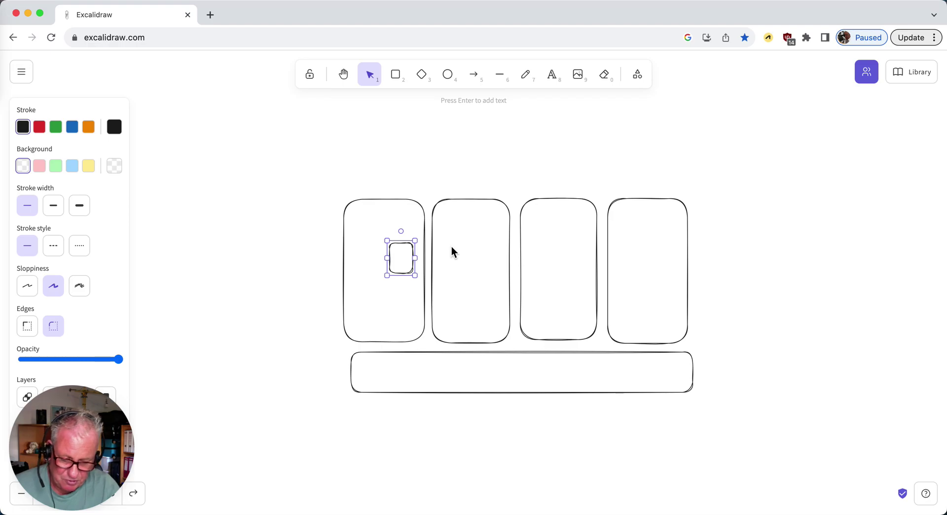
# Paste copies of the small square into the other boxes and draw a small box inside the bottom bar.
pyautogui.press('super+v')
pyautogui.moveTo(459, 247); pyautogui.dragTo(641, 259)
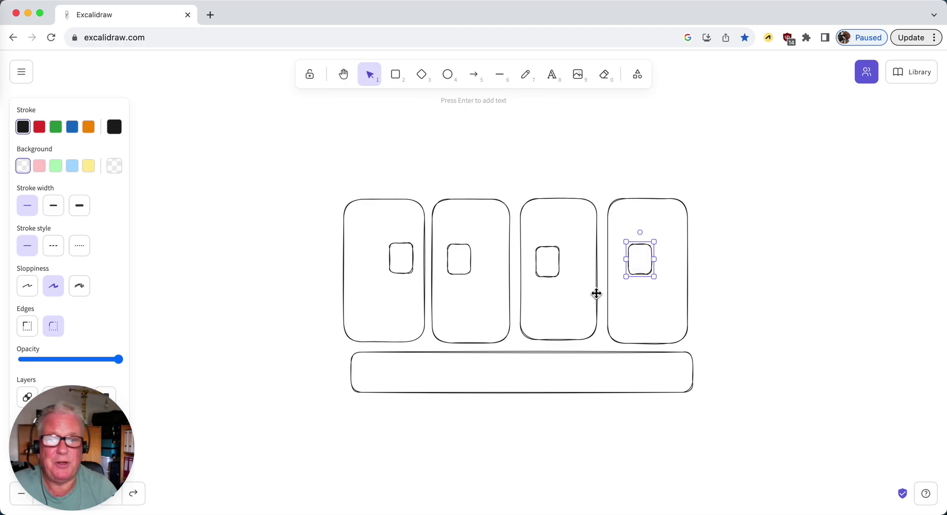
pyautogui.click(398, 77)
pyautogui.moveTo(438, 362); pyautogui.dragTo(530, 387)
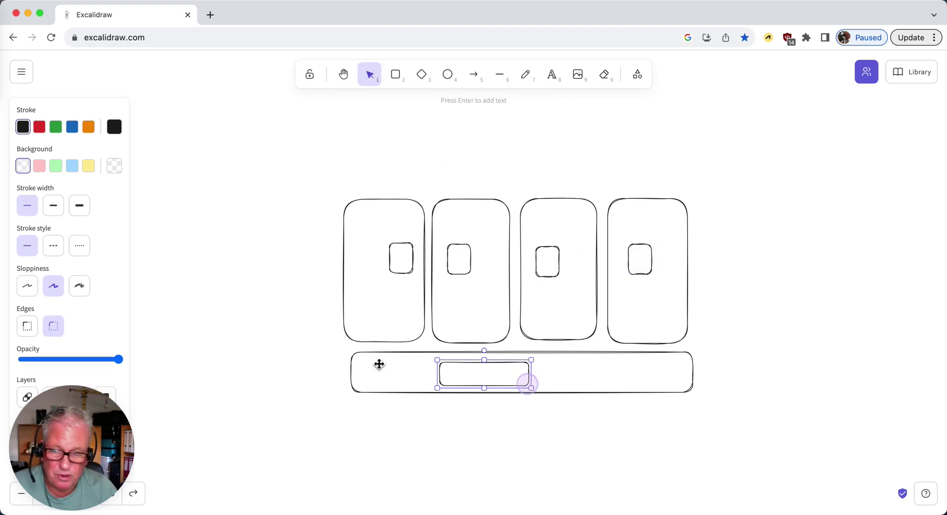
# Label the bar's small box 'VMDK' and nudge the fourth box's square slightly higher.
pyautogui.click(552, 74)
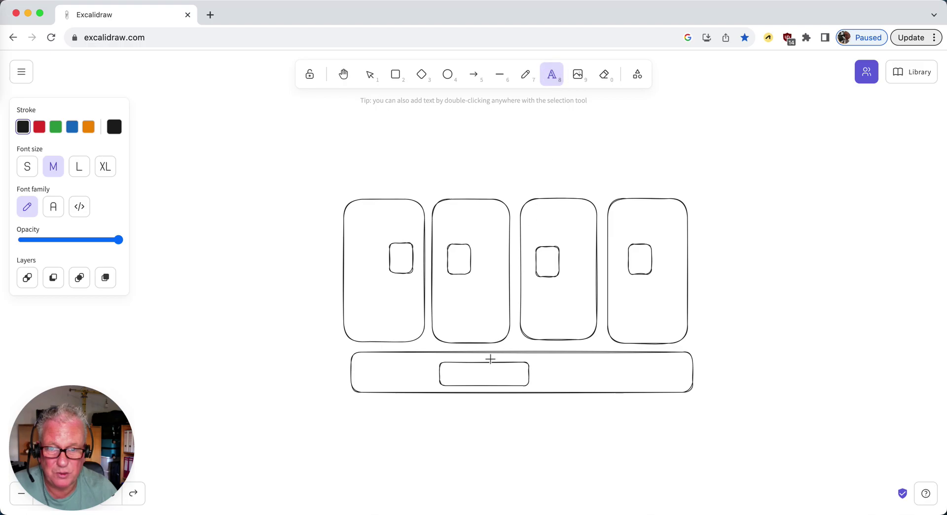
pyautogui.click(482, 371)
pyautogui.write('VMDK')
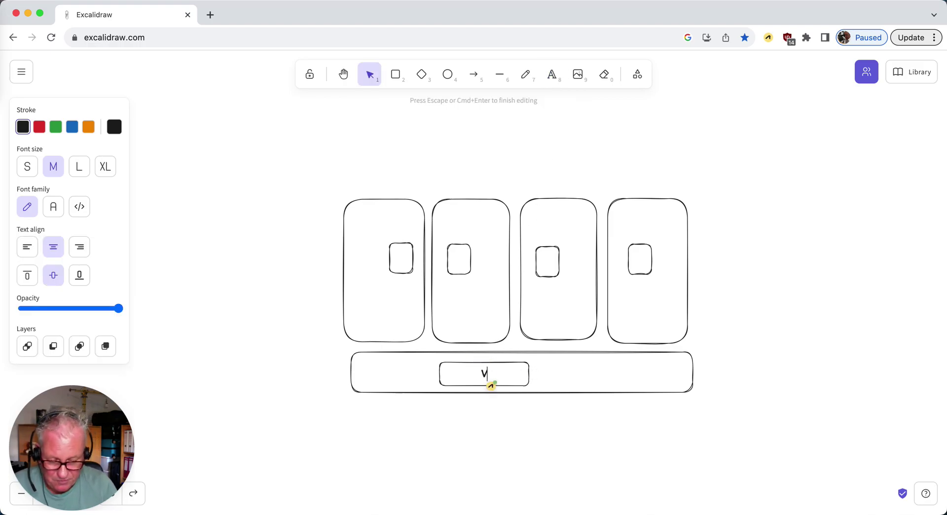
pyautogui.click(775, 249)
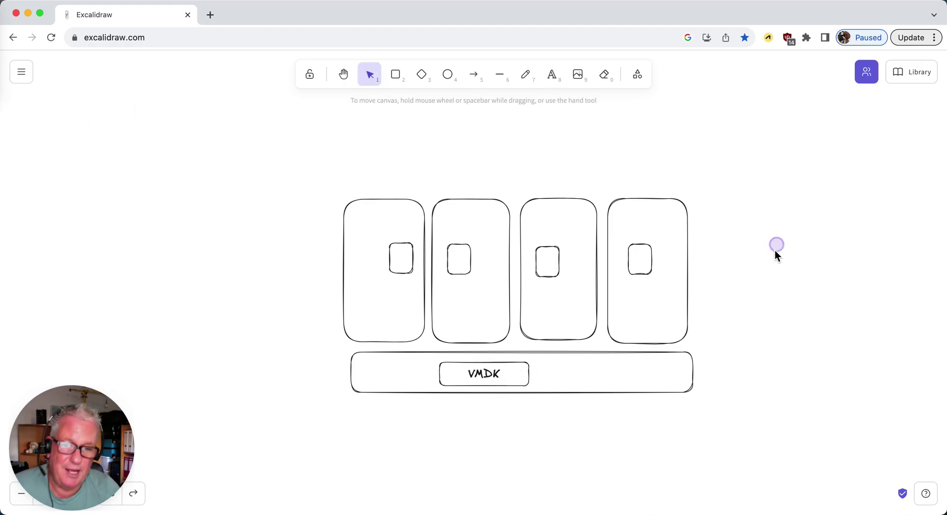
pyautogui.moveTo(650, 270)
pyautogui.mouseDown()
pyautogui.moveTo(576, 234)
pyautogui.moveTo(637, 239)
pyautogui.moveTo(652, 262)
pyautogui.mouseUp()
# Draw an ellipse above the row of boxes and label it 'VC'.
pyautogui.click(448, 75)
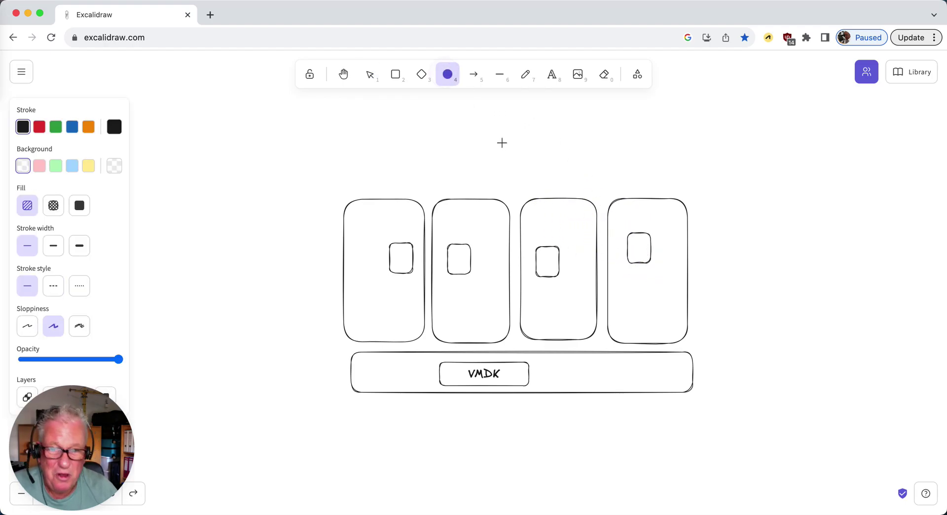
pyautogui.moveTo(487, 124); pyautogui.dragTo(551, 175)
pyautogui.click(551, 74)
pyautogui.click(519, 146)
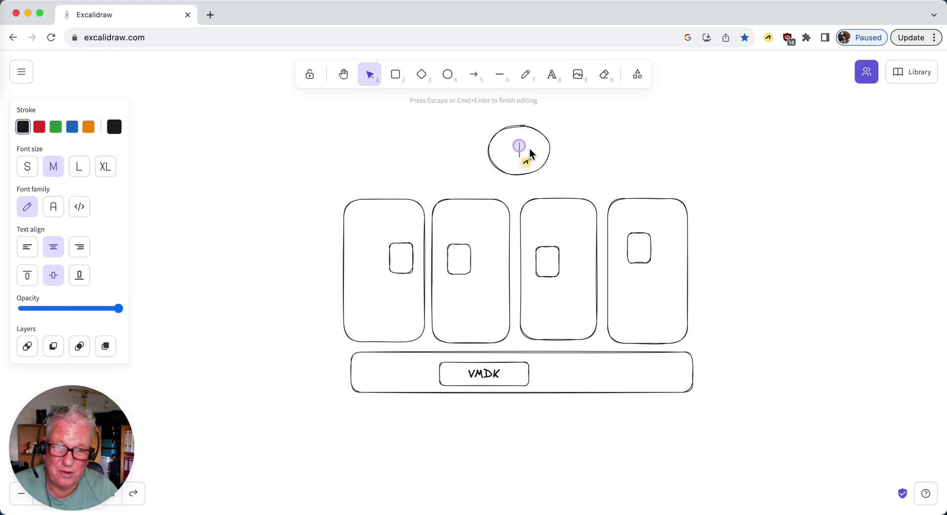
pyautogui.write('VC')
pyautogui.click(638, 154)
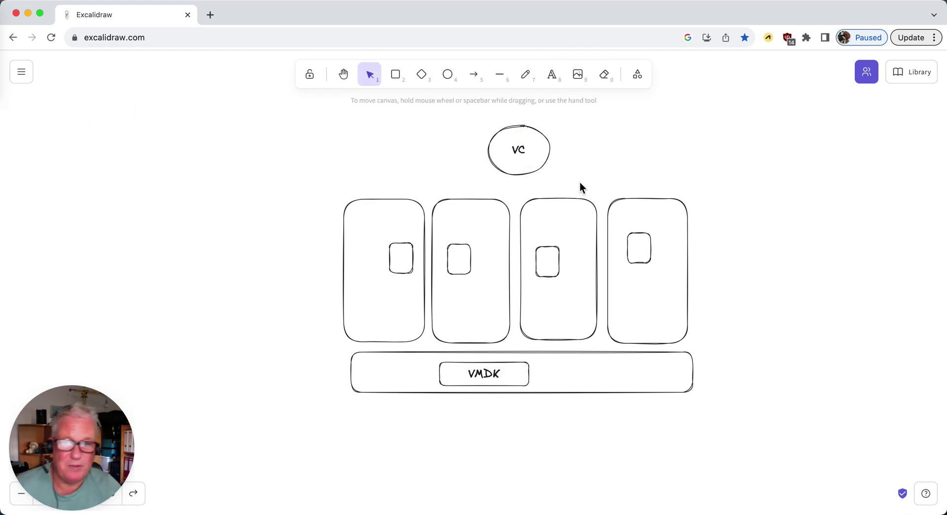
# Draw lines connecting the VC ellipse to each of the four boxes.
pyautogui.click(499, 74)
pyautogui.moveTo(490, 159); pyautogui.dragTo(417, 200)
pyautogui.click(499, 74)
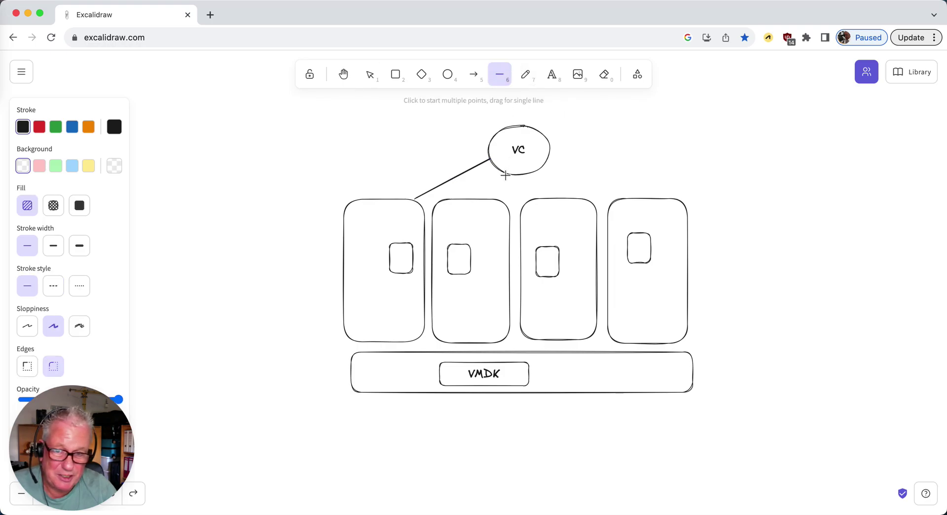
pyautogui.moveTo(503, 173); pyautogui.dragTo(487, 199)
pyautogui.click(499, 74)
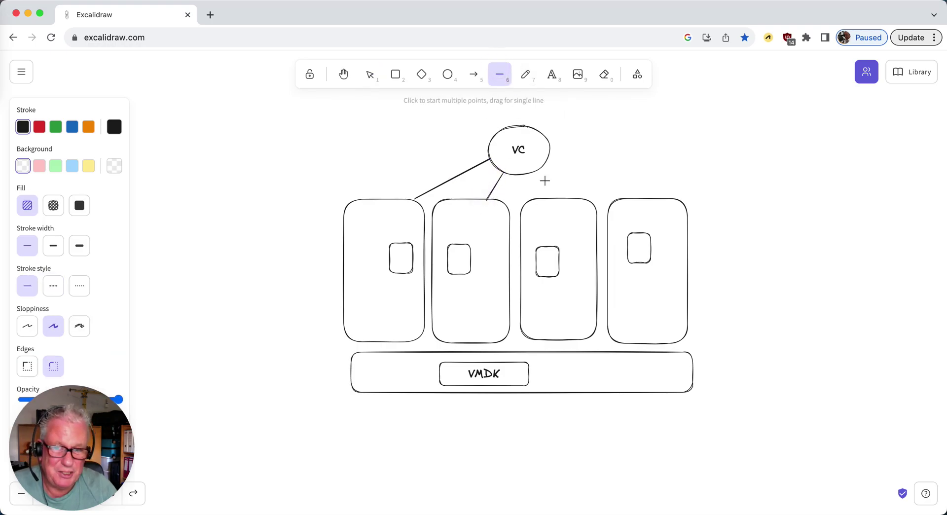
pyautogui.moveTo(539, 168); pyautogui.dragTo(549, 197)
pyautogui.click(499, 74)
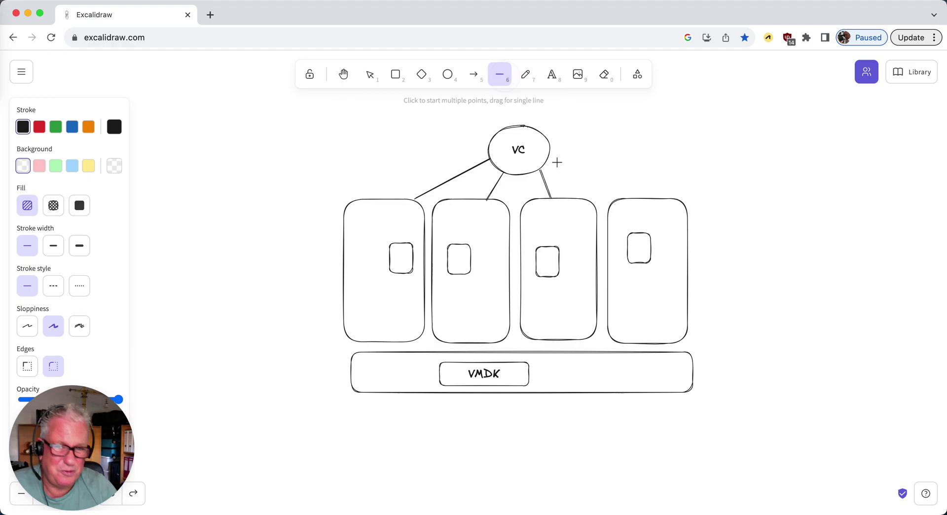
pyautogui.moveTo(550, 161); pyautogui.dragTo(620, 200)
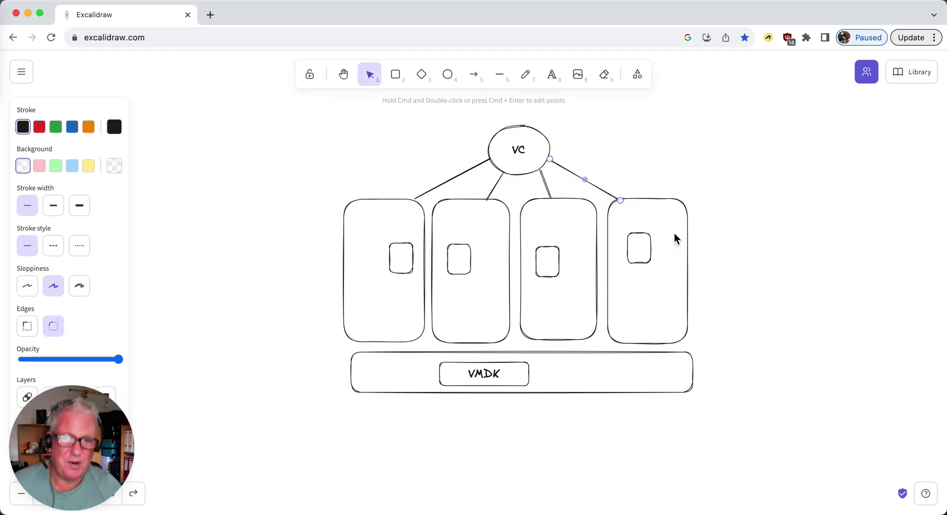
# Join the first and second, and second and third boxes with short lines near their bottoms.
pyautogui.click(498, 77)
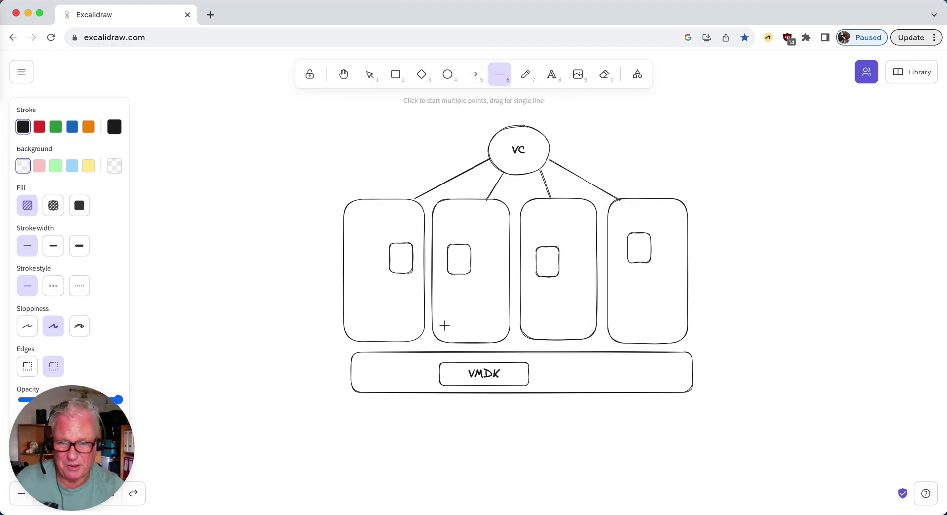
pyautogui.moveTo(425, 325); pyautogui.dragTo(432, 325)
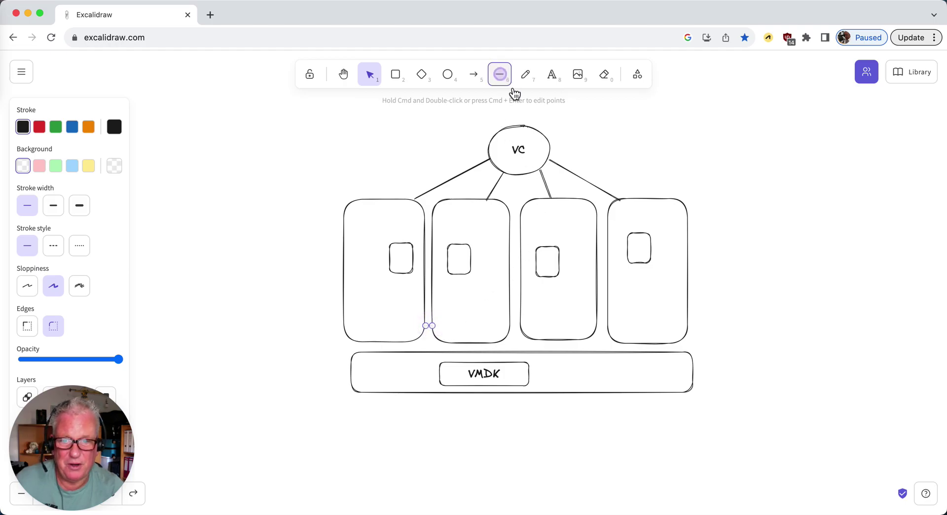
pyautogui.click(499, 75)
pyautogui.moveTo(512, 324); pyautogui.dragTo(522, 324)
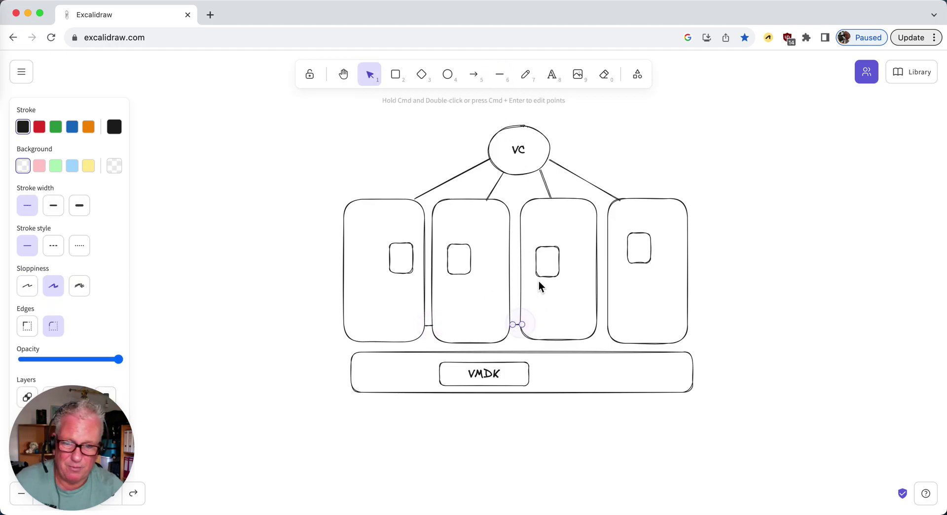
# From the Library panel, browse the public Excalidraw Libraries directory in a new tab.
pyautogui.click(916, 73)
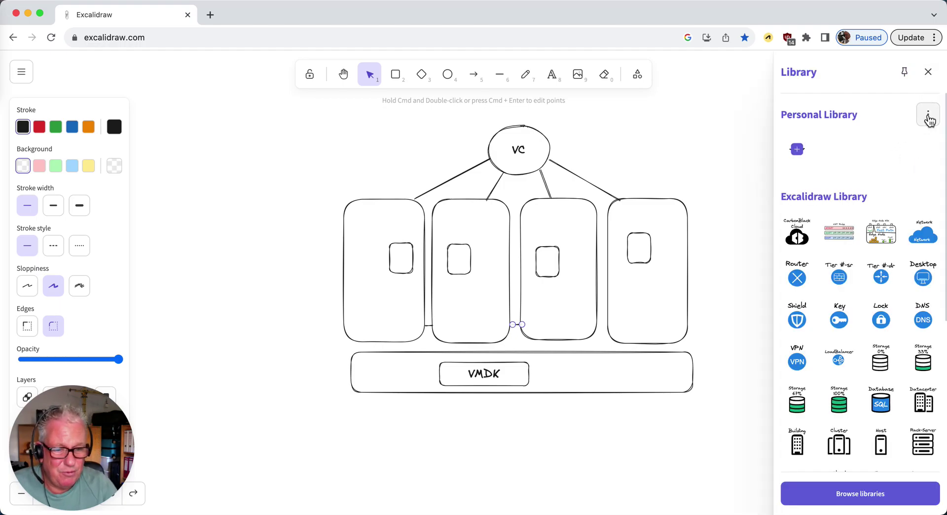
pyautogui.click(862, 491)
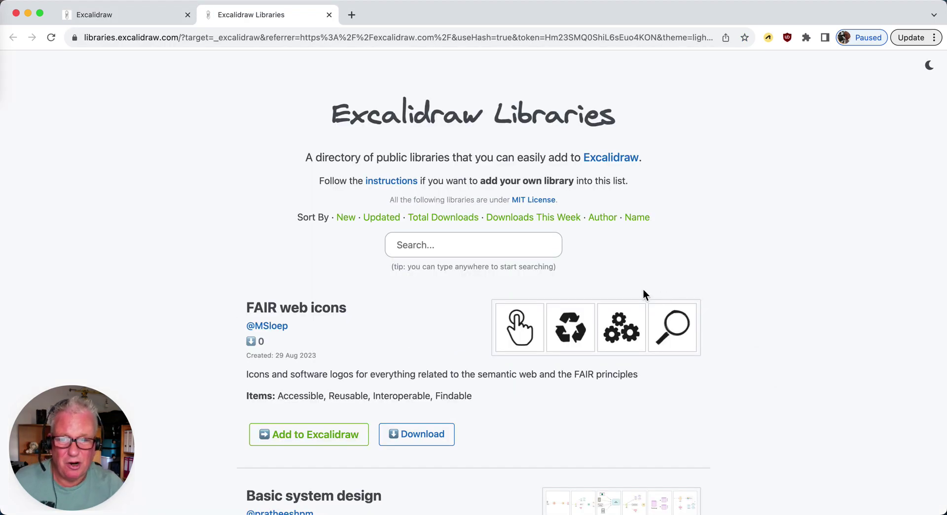
# Scroll down to VMware Architecture Design and add it to Excalidraw.
pyautogui.scroll(-6, 649, 323)
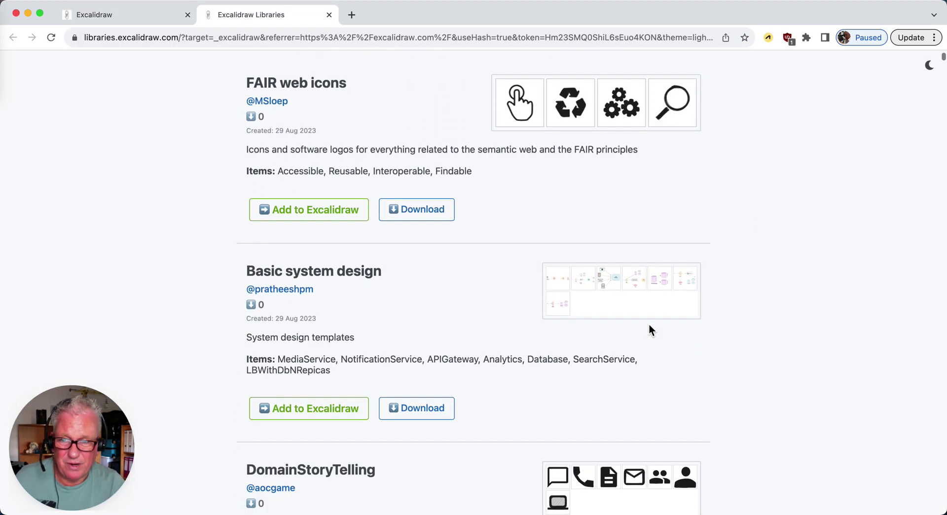
pyautogui.scroll(-5, 649, 323)
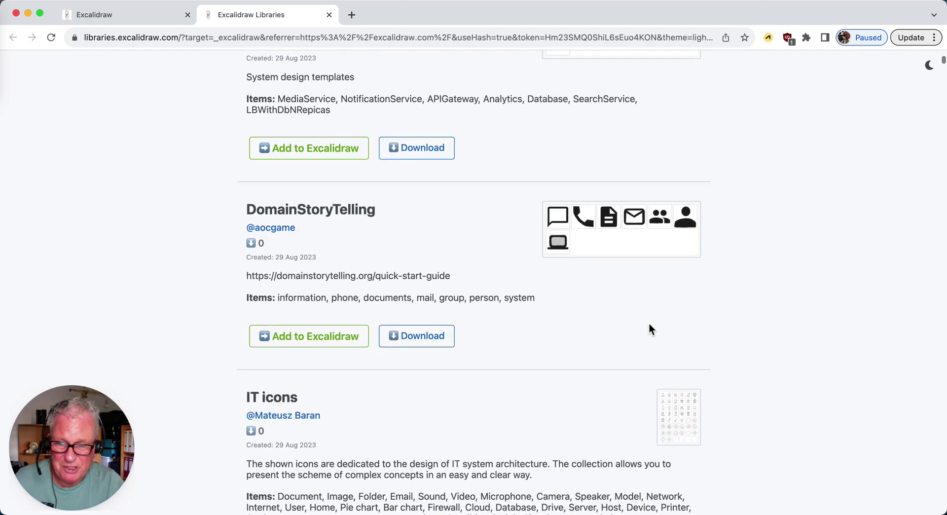
pyautogui.scroll(-4, 649, 324)
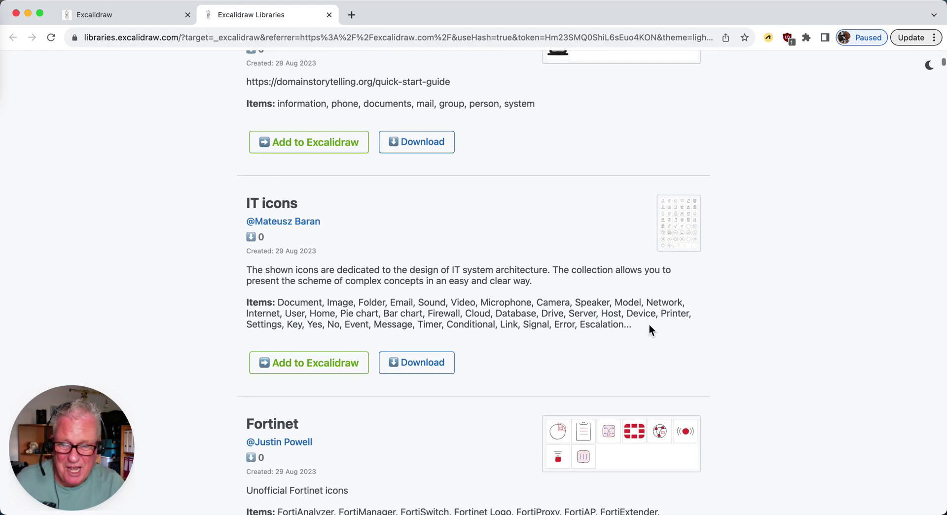
pyautogui.scroll(-9, 649, 324)
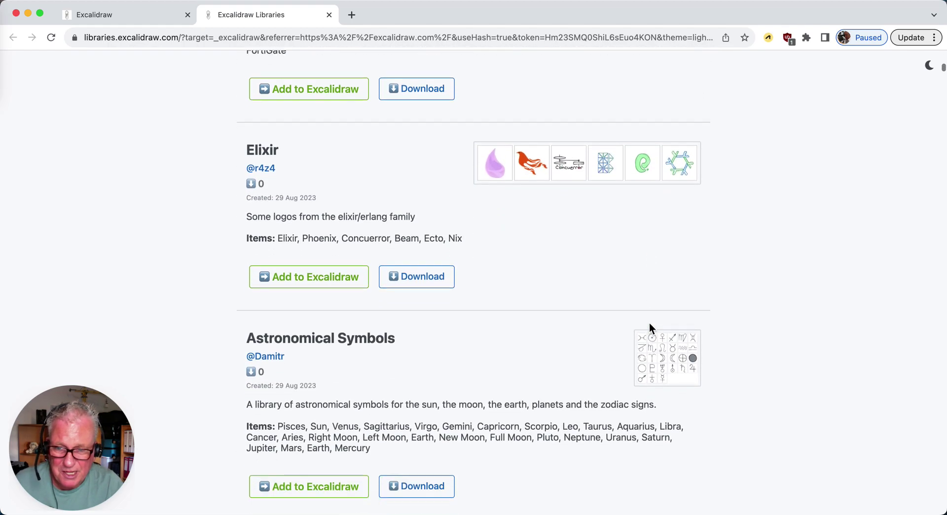
pyautogui.scroll(-9, 649, 324)
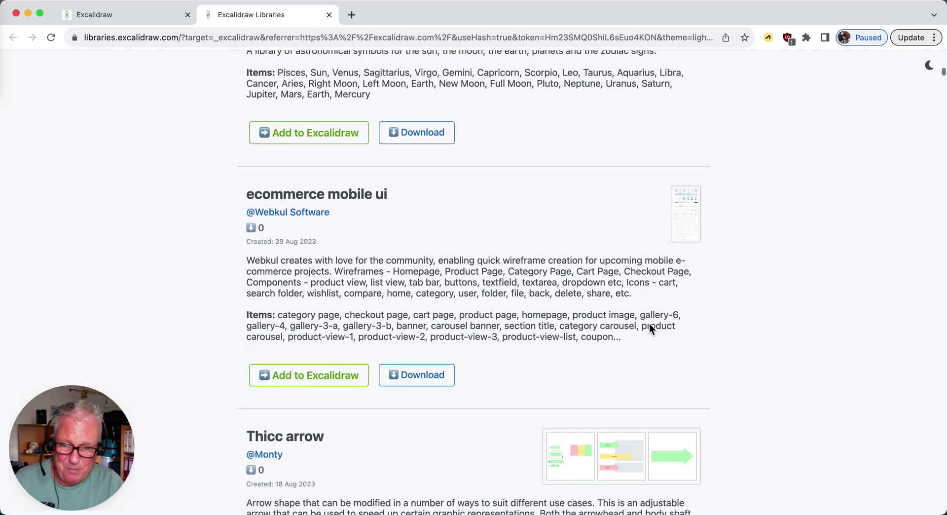
pyautogui.scroll(-12, 649, 330)
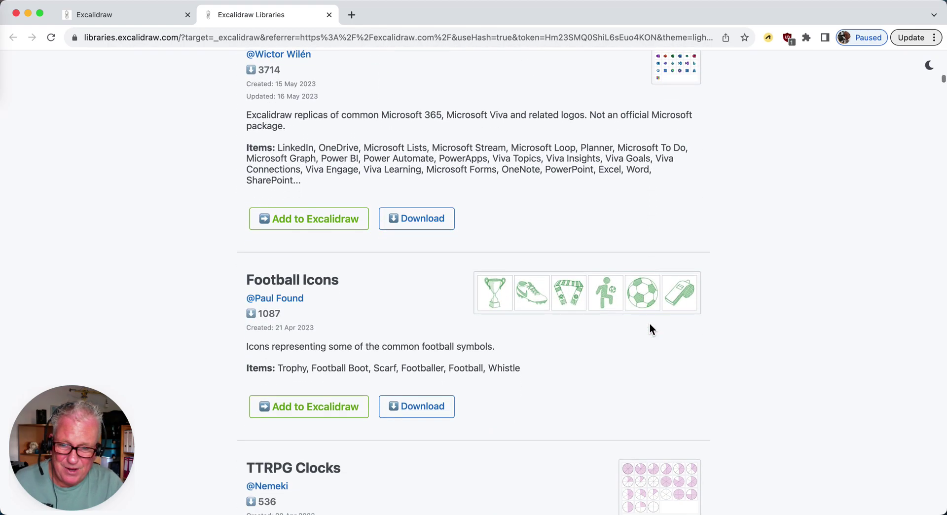
pyautogui.scroll(-14, 649, 329)
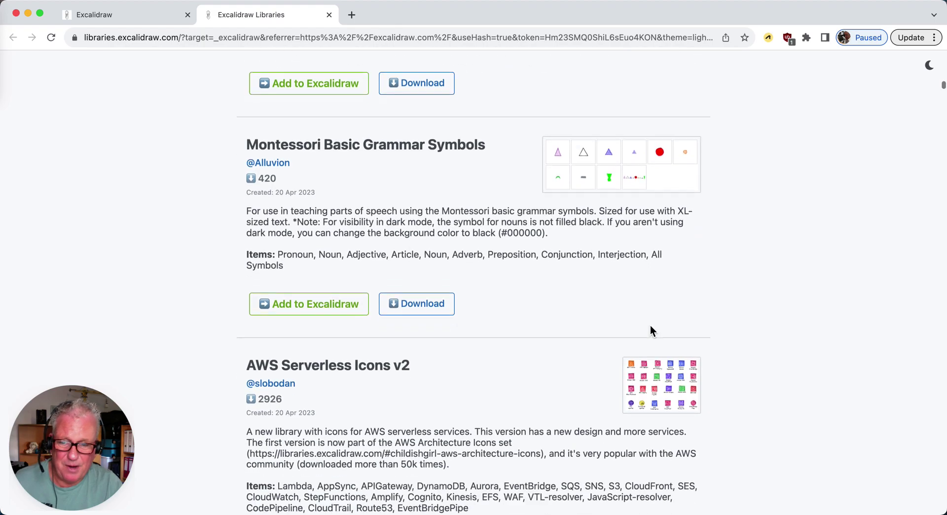
pyautogui.scroll(-14, 649, 326)
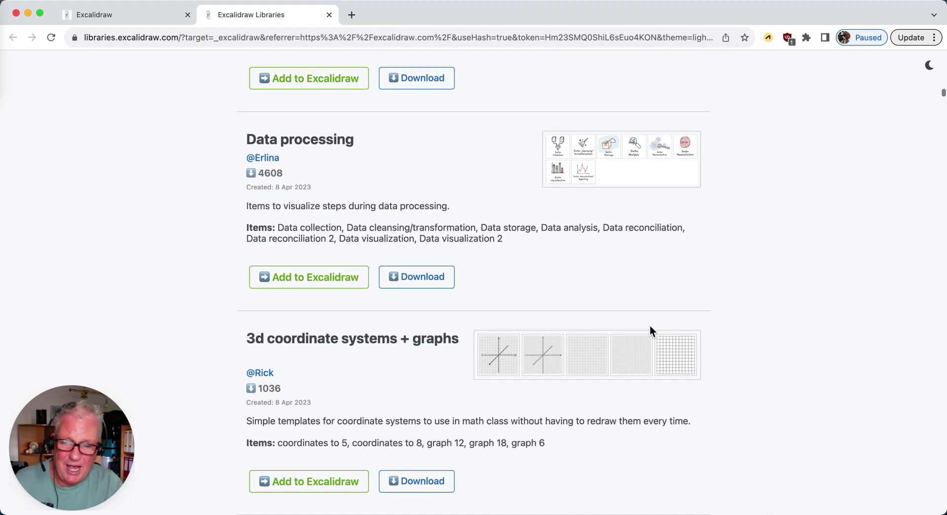
pyautogui.scroll(-7, 649, 326)
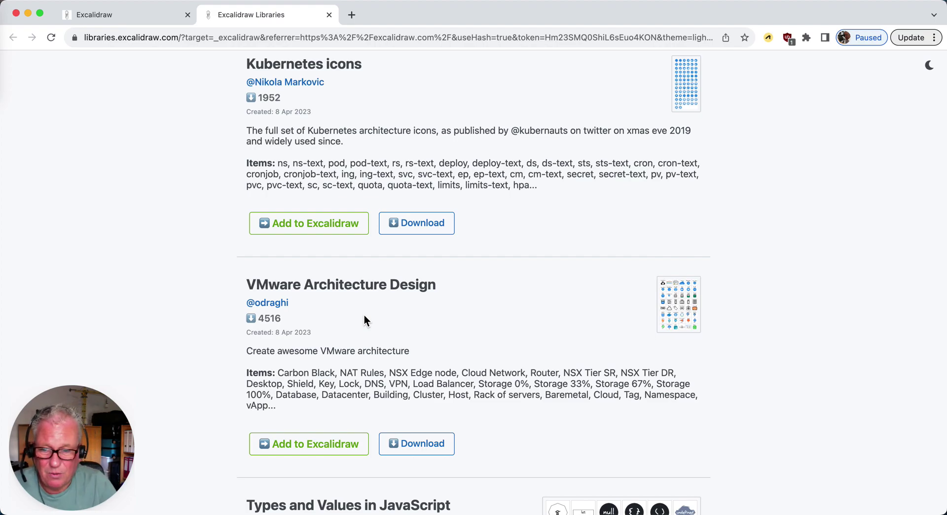
pyautogui.scroll(-1, 376, 321)
pyautogui.click(356, 407)
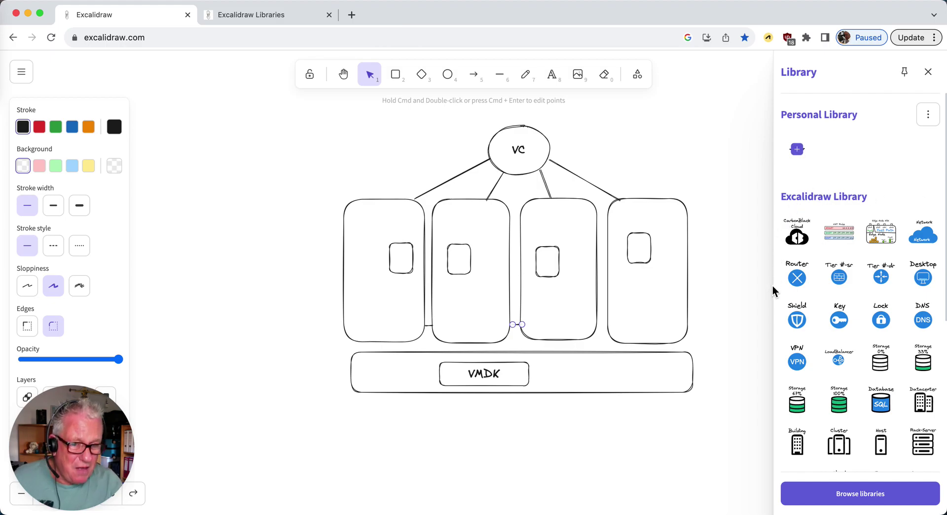
# Drag the Storage 67% icon into the first box and a Firewall icon left of the VMDK bar.
pyautogui.scroll(-3, 902, 379)
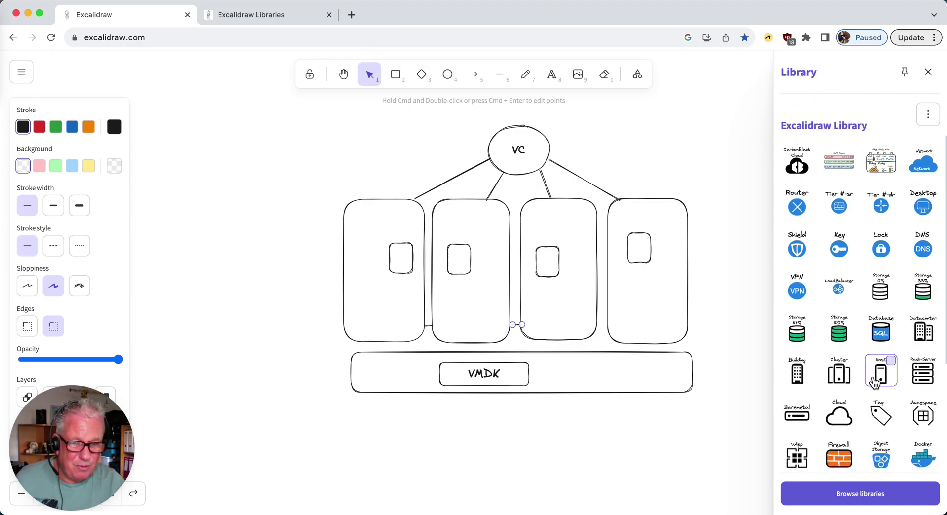
pyautogui.moveTo(803, 339); pyautogui.dragTo(390, 306)
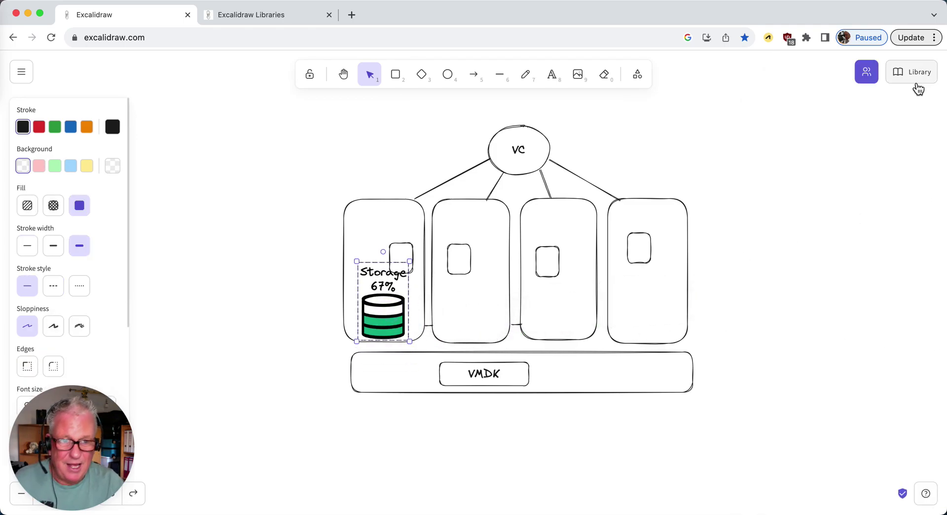
pyautogui.click(912, 71)
pyautogui.moveTo(840, 457); pyautogui.dragTo(270, 370)
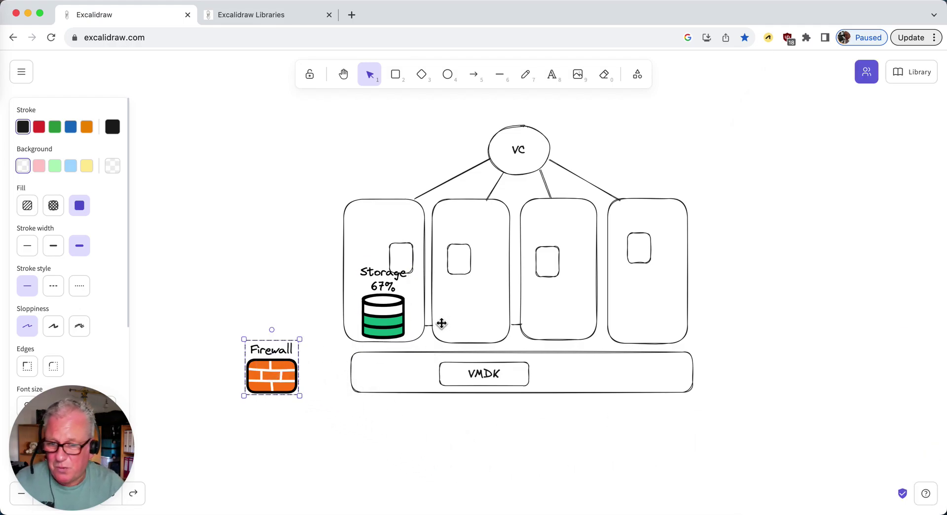
# Draw a line linking the VMDK bar to the Firewall icon.
pyautogui.click(499, 74)
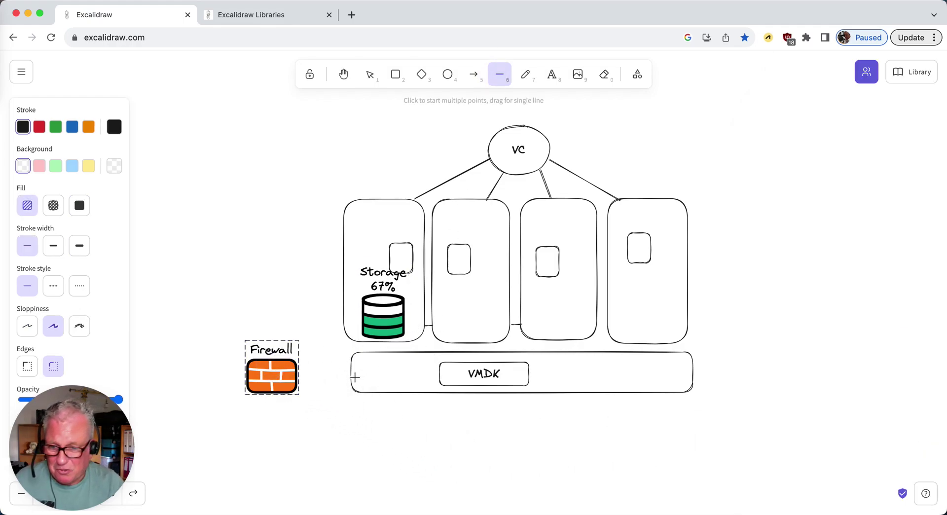
pyautogui.moveTo(354, 377); pyautogui.dragTo(215, 377)
pyautogui.click(501, 72)
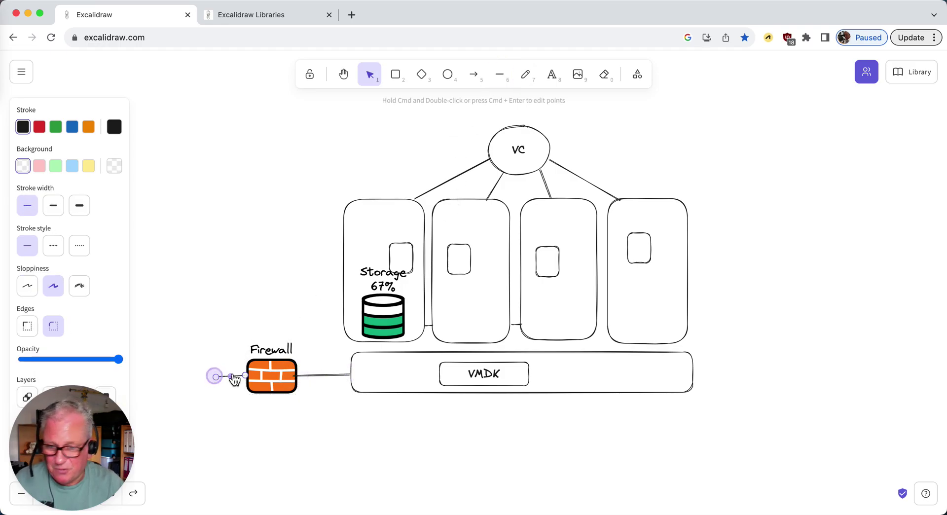
# Place the Kubernetes library icon in the rightmost host and shrink it to fit.
pyautogui.click(917, 74)
pyautogui.scroll(-5, 897, 414)
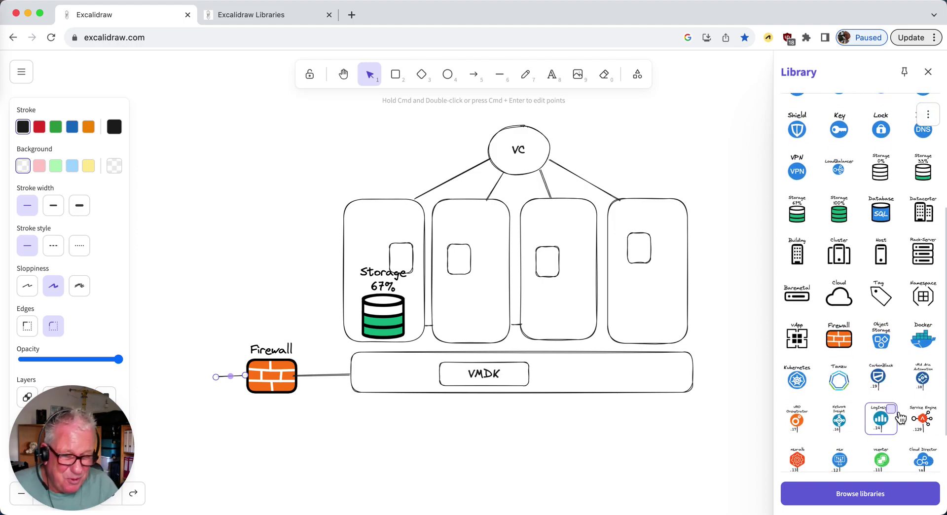
pyautogui.scroll(-2, 895, 420)
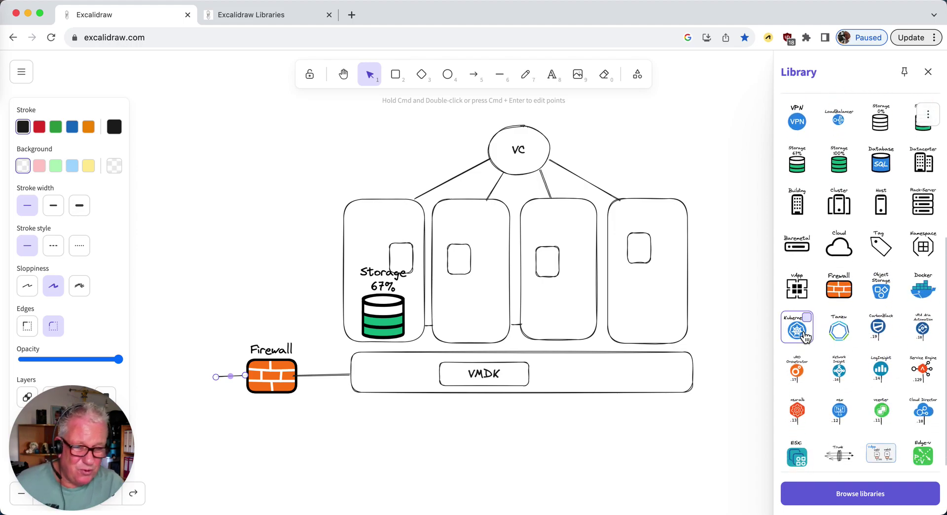
pyautogui.moveTo(804, 336); pyautogui.dragTo(647, 254)
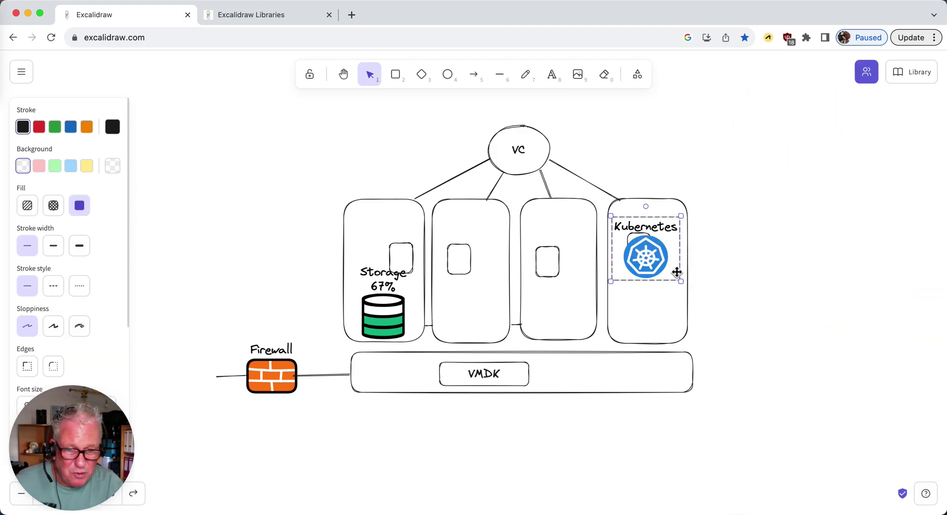
pyautogui.moveTo(681, 280); pyautogui.dragTo(662, 260)
# Insert the vApp block with web1 and web2 and move it right of the hosts.
pyautogui.click(912, 71)
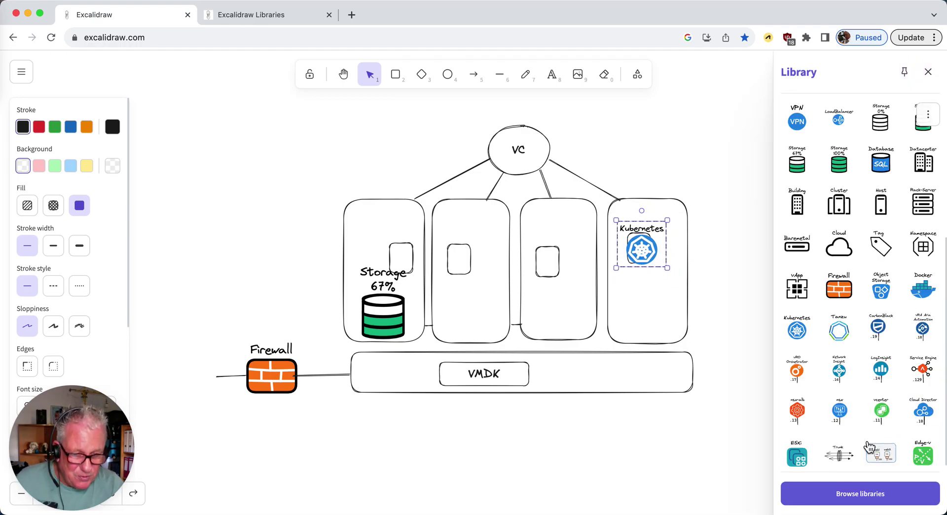
pyautogui.click(886, 454)
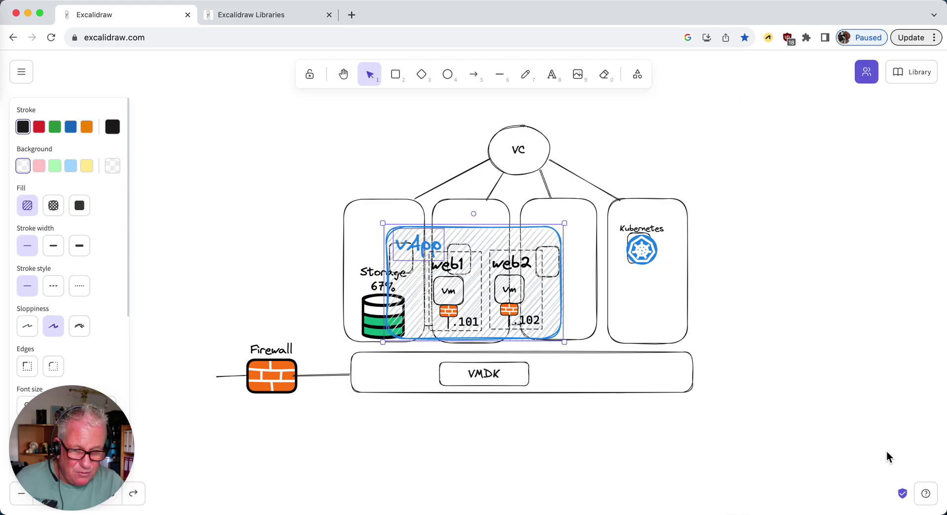
pyautogui.moveTo(506, 292); pyautogui.dragTo(828, 266)
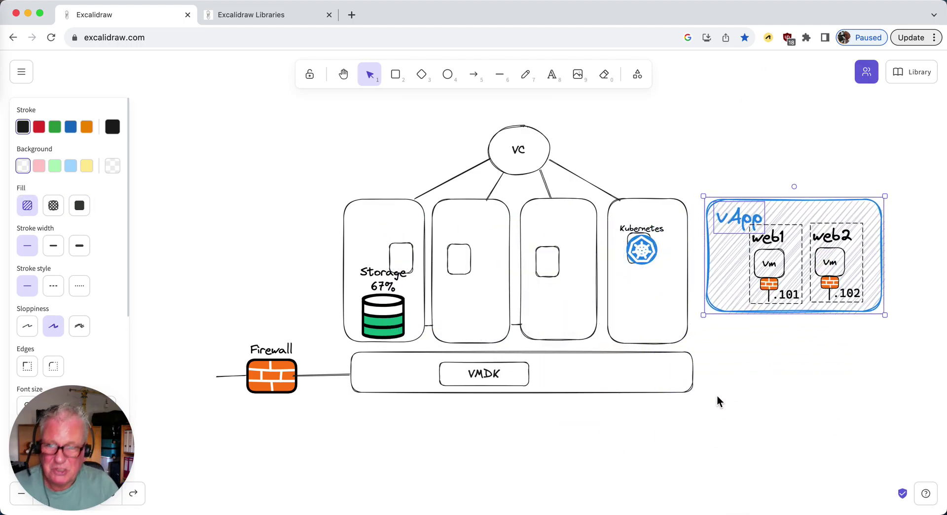